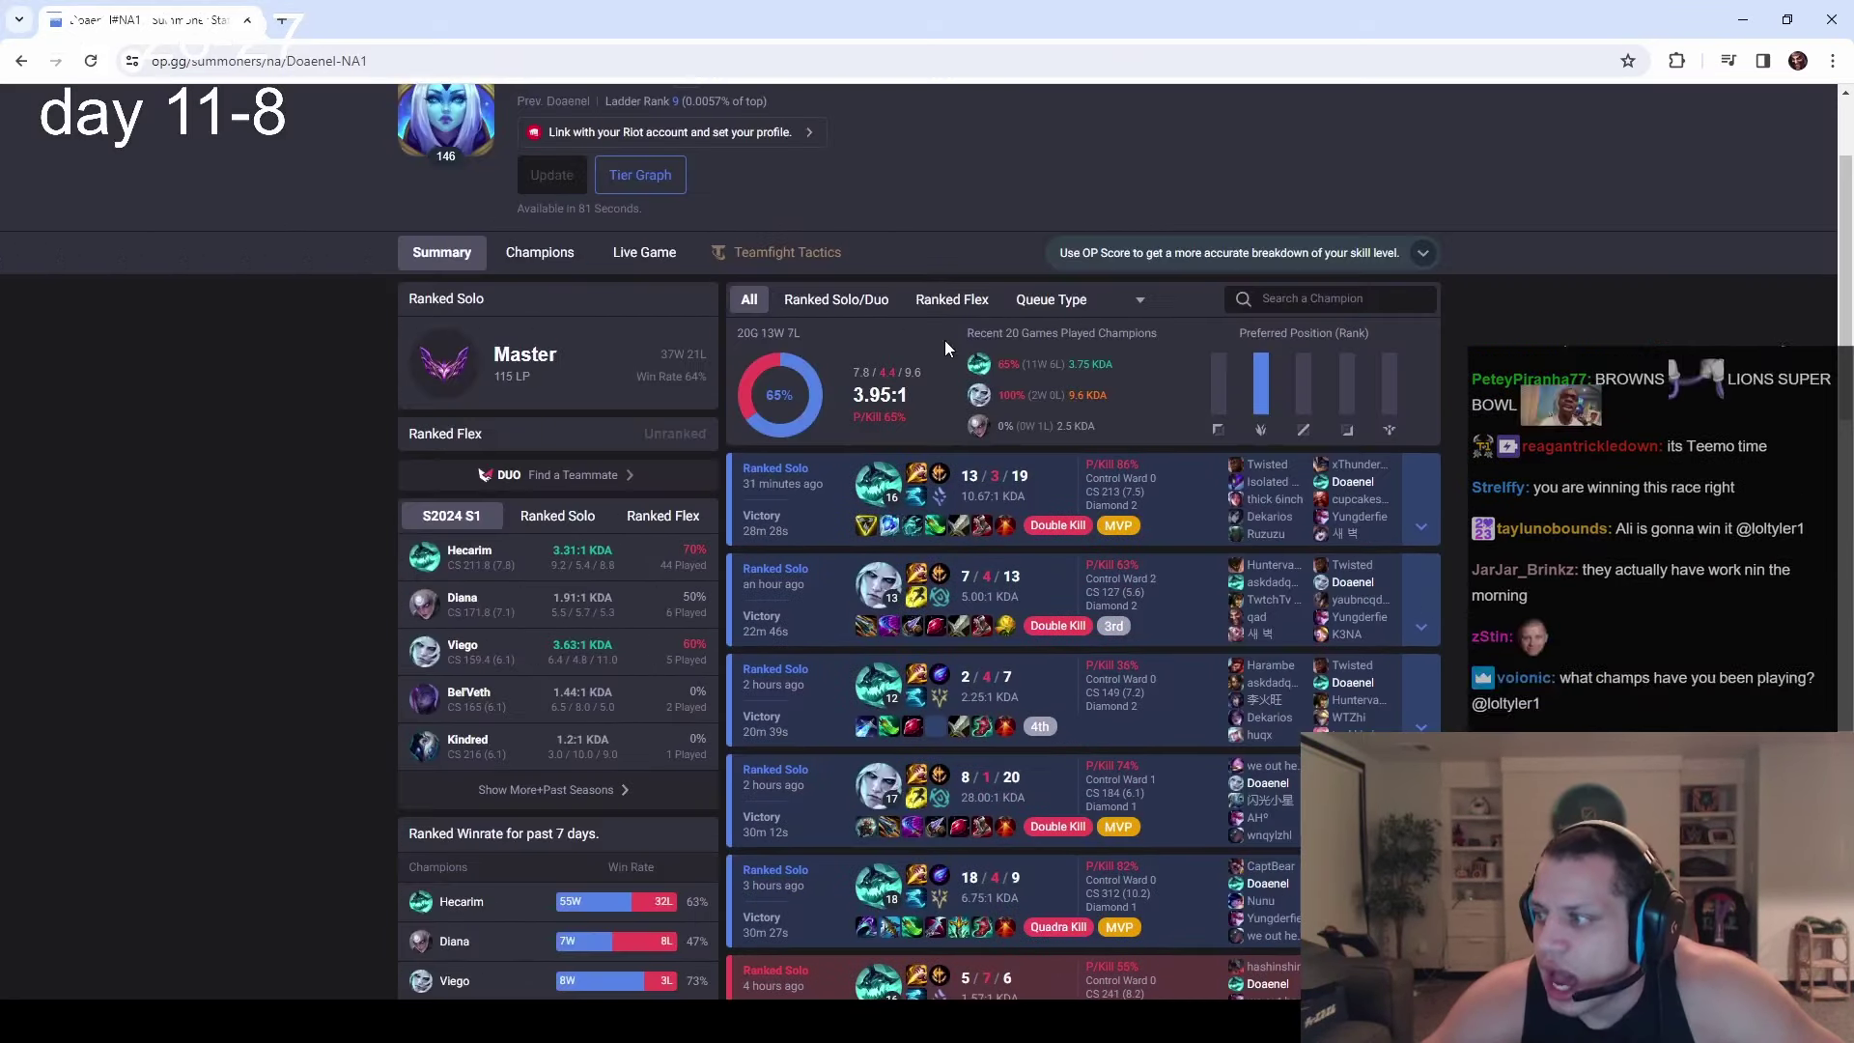
pyautogui.scroll(-3, 944, 341)
pyautogui.scroll(3, 944, 339)
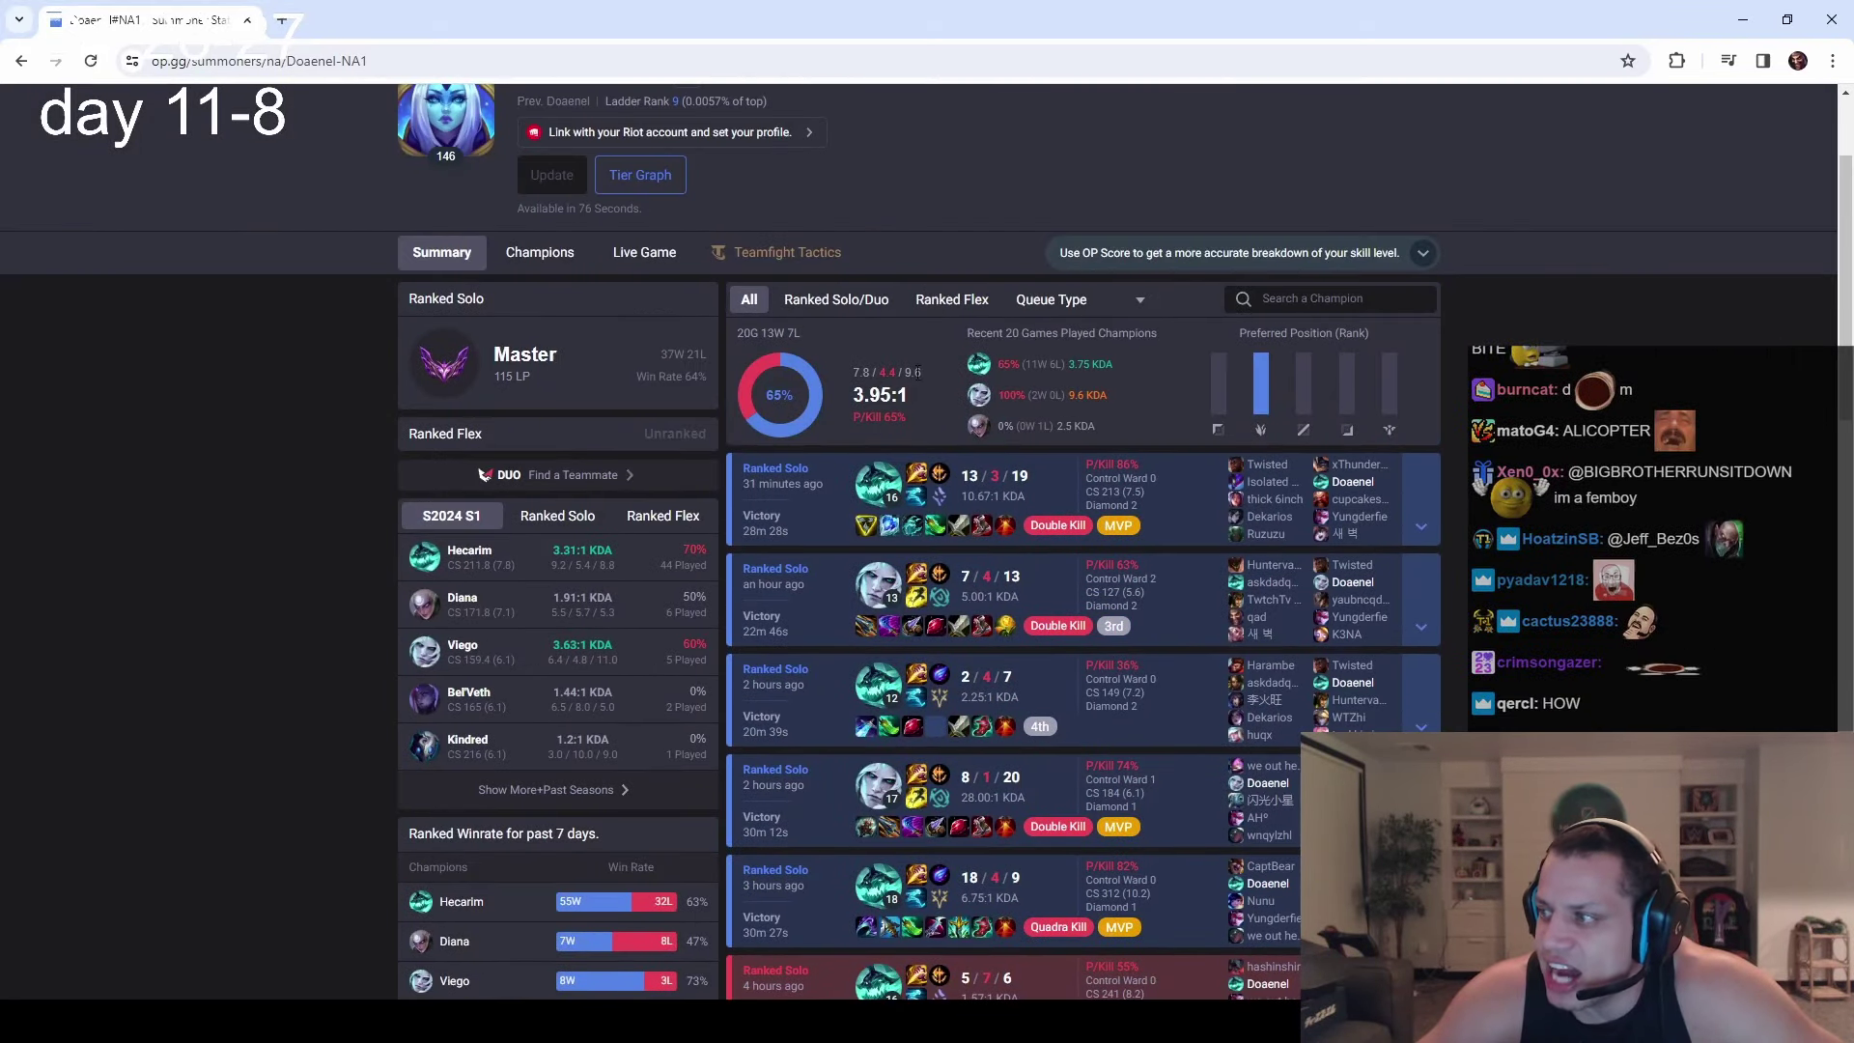
pyautogui.scroll(-5, 982, 396)
pyautogui.scroll(-4, 1004, 390)
pyautogui.scroll(12, 876, 515)
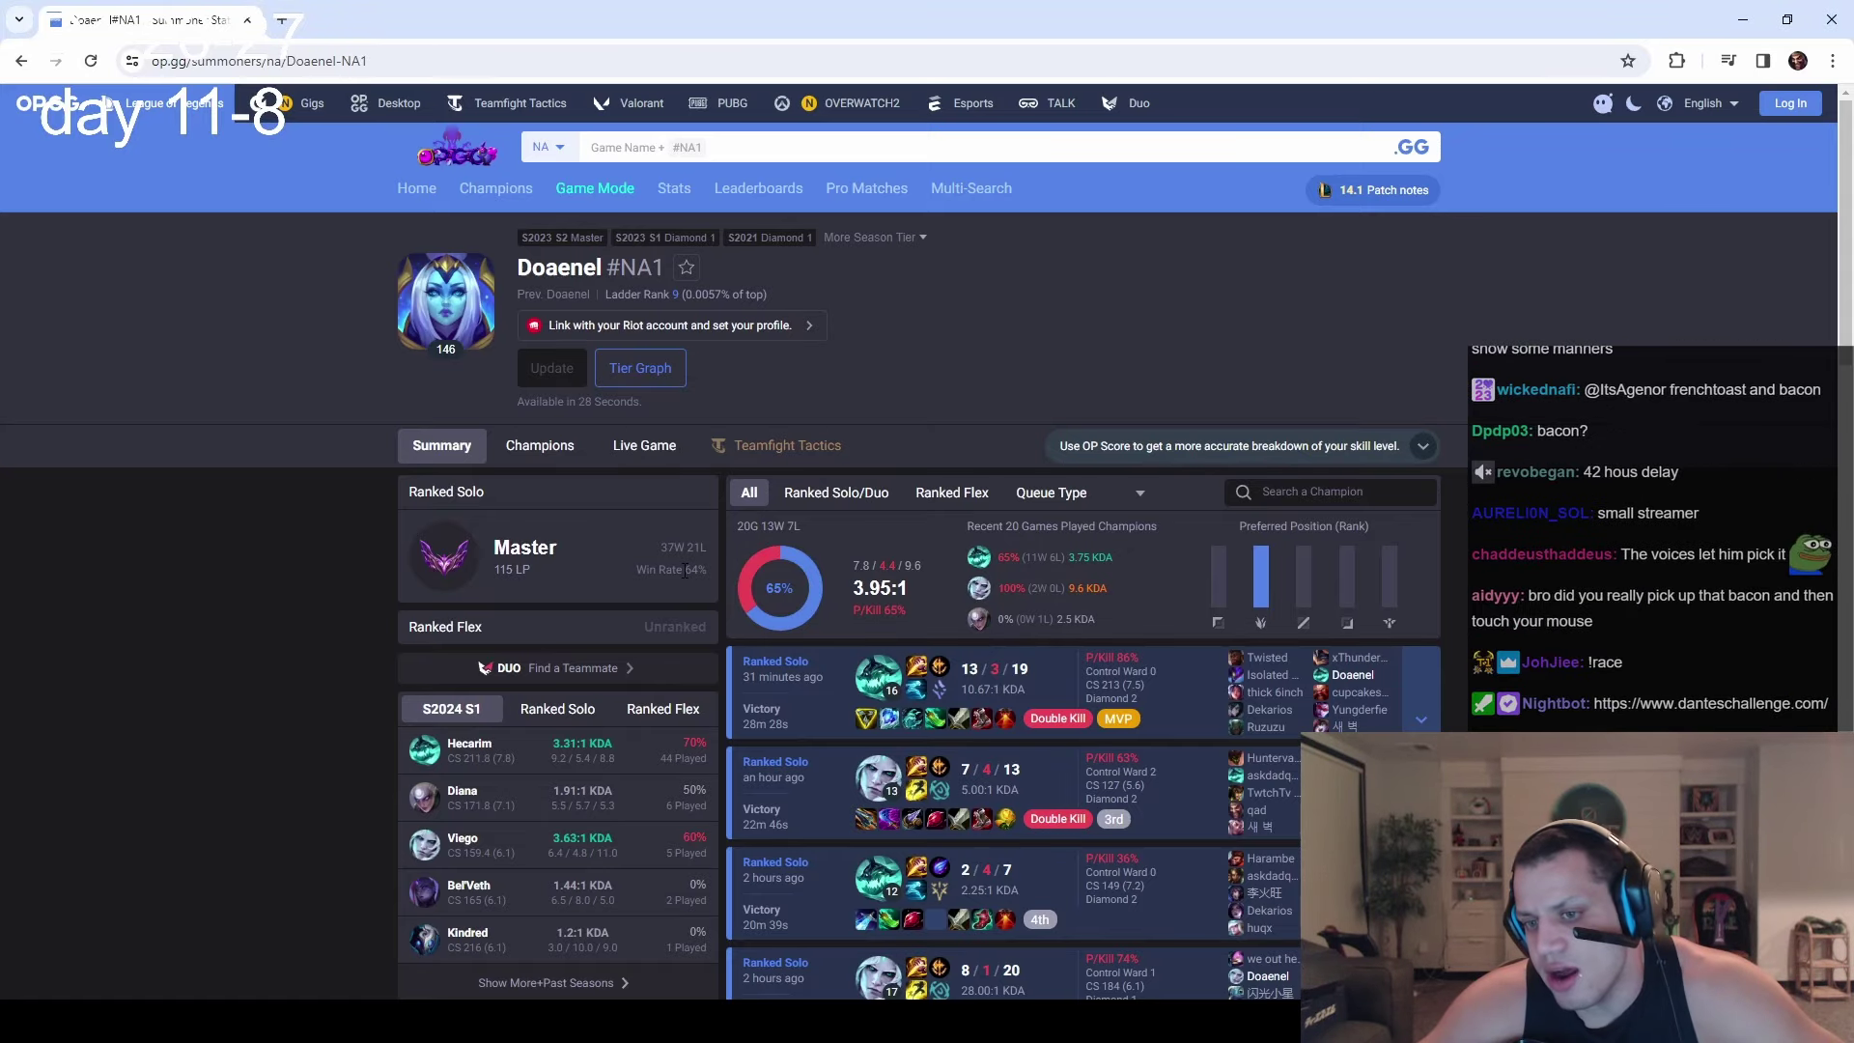
pyautogui.scroll(-6, 500, 480)
pyautogui.scroll(-2, 487, 597)
pyautogui.scroll(8, 514, 612)
pyautogui.scroll(8, 515, 613)
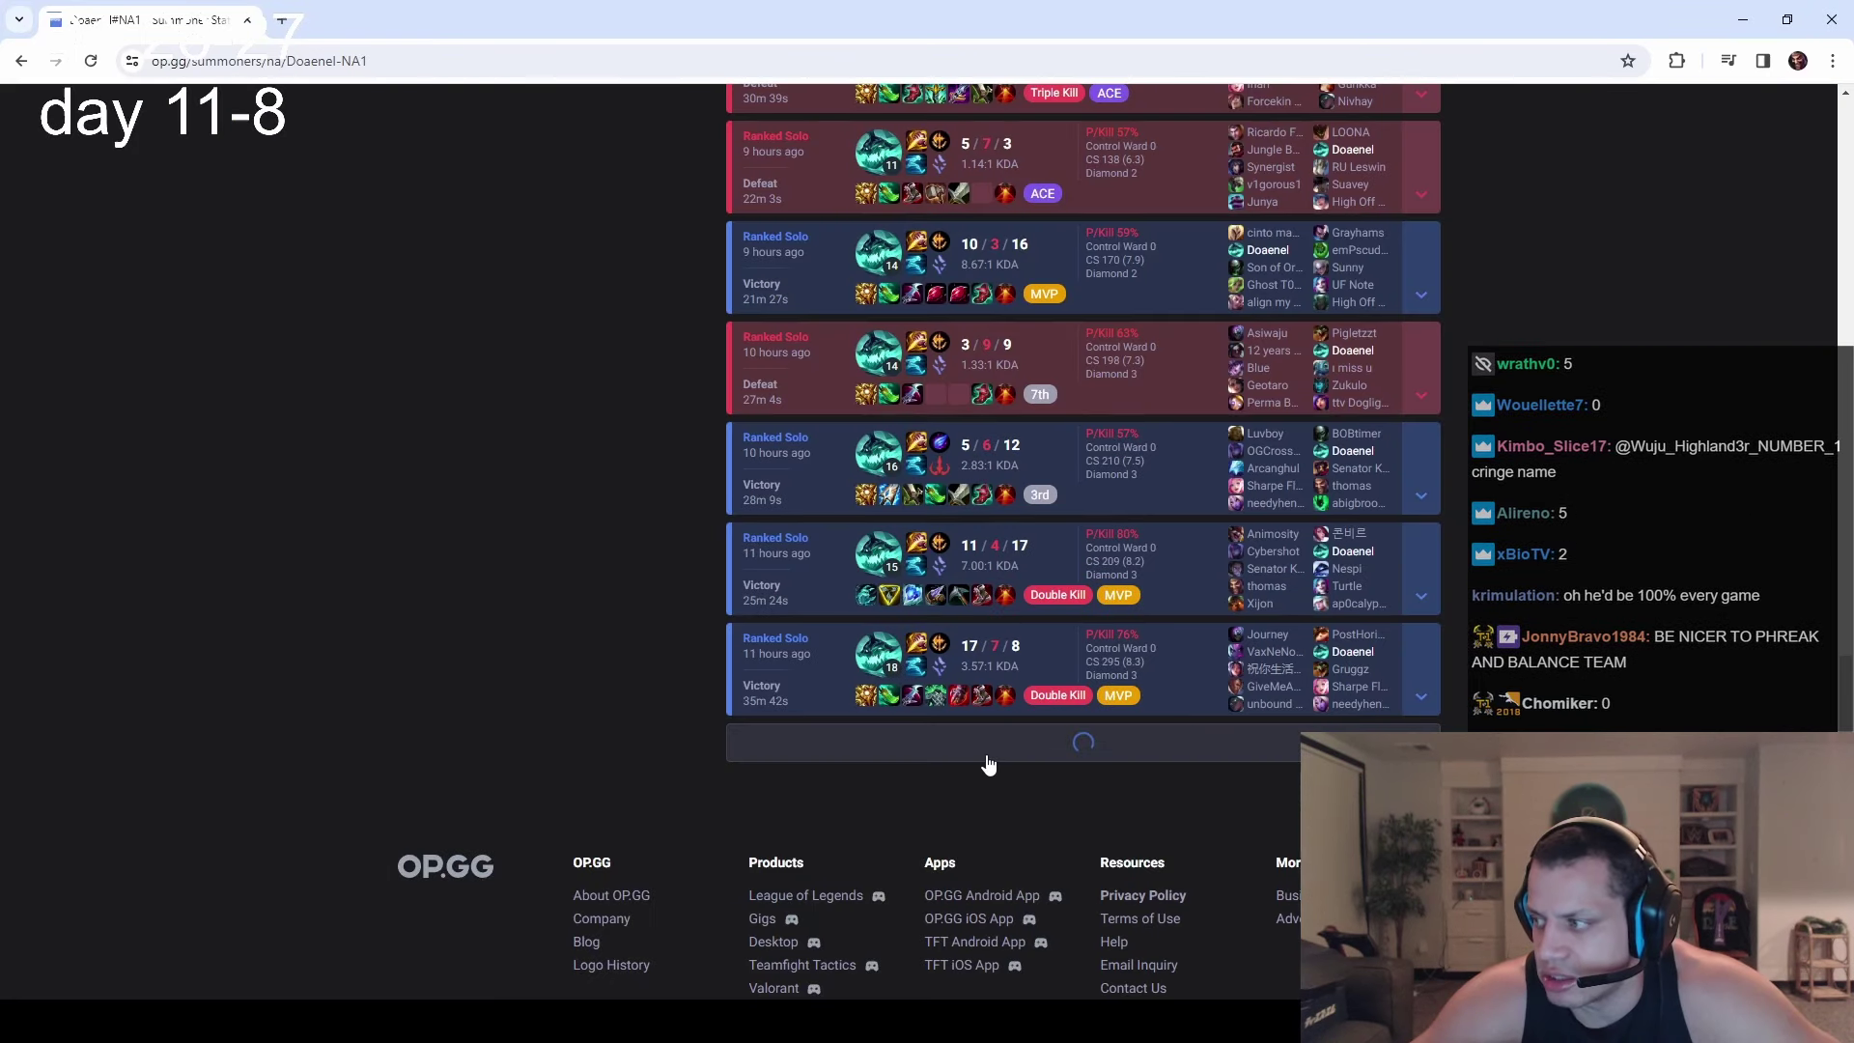
pyautogui.scroll(5, 596, 651)
pyautogui.scroll(3, 713, 510)
pyautogui.scroll(-10, 712, 511)
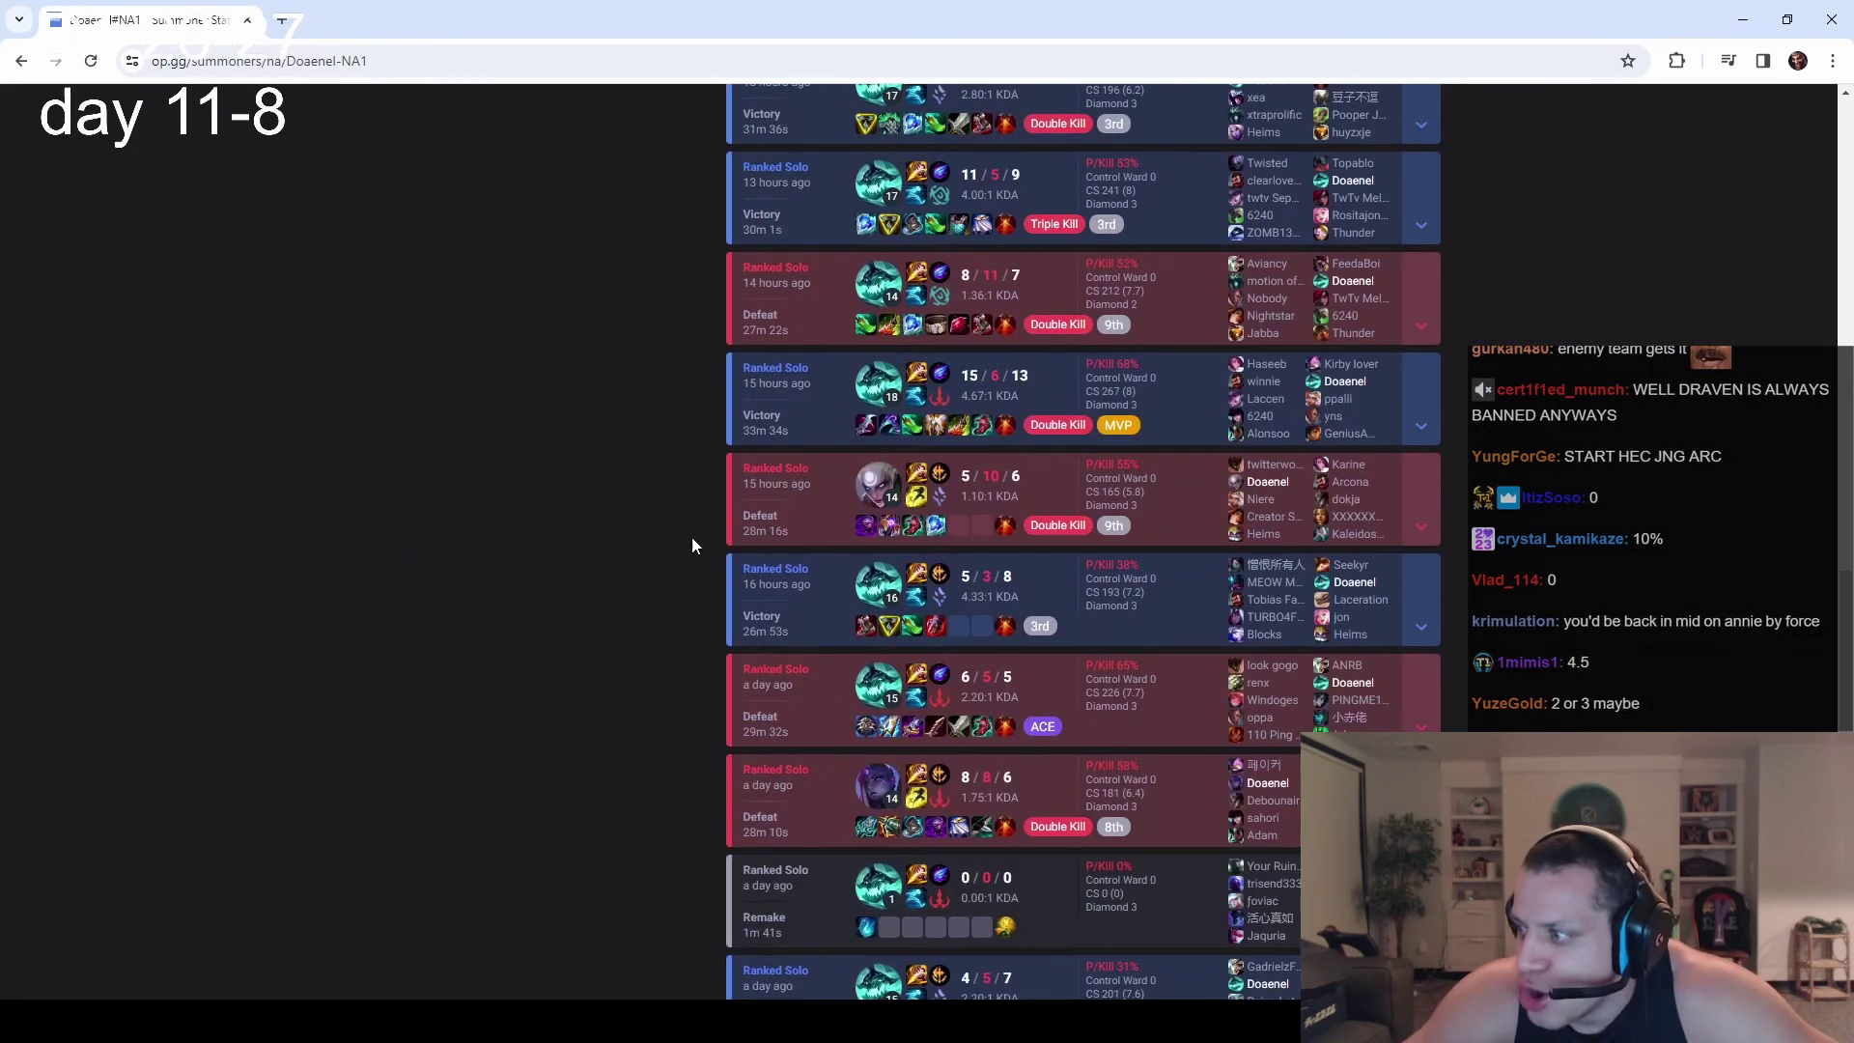
pyautogui.scroll(5, 954, 654)
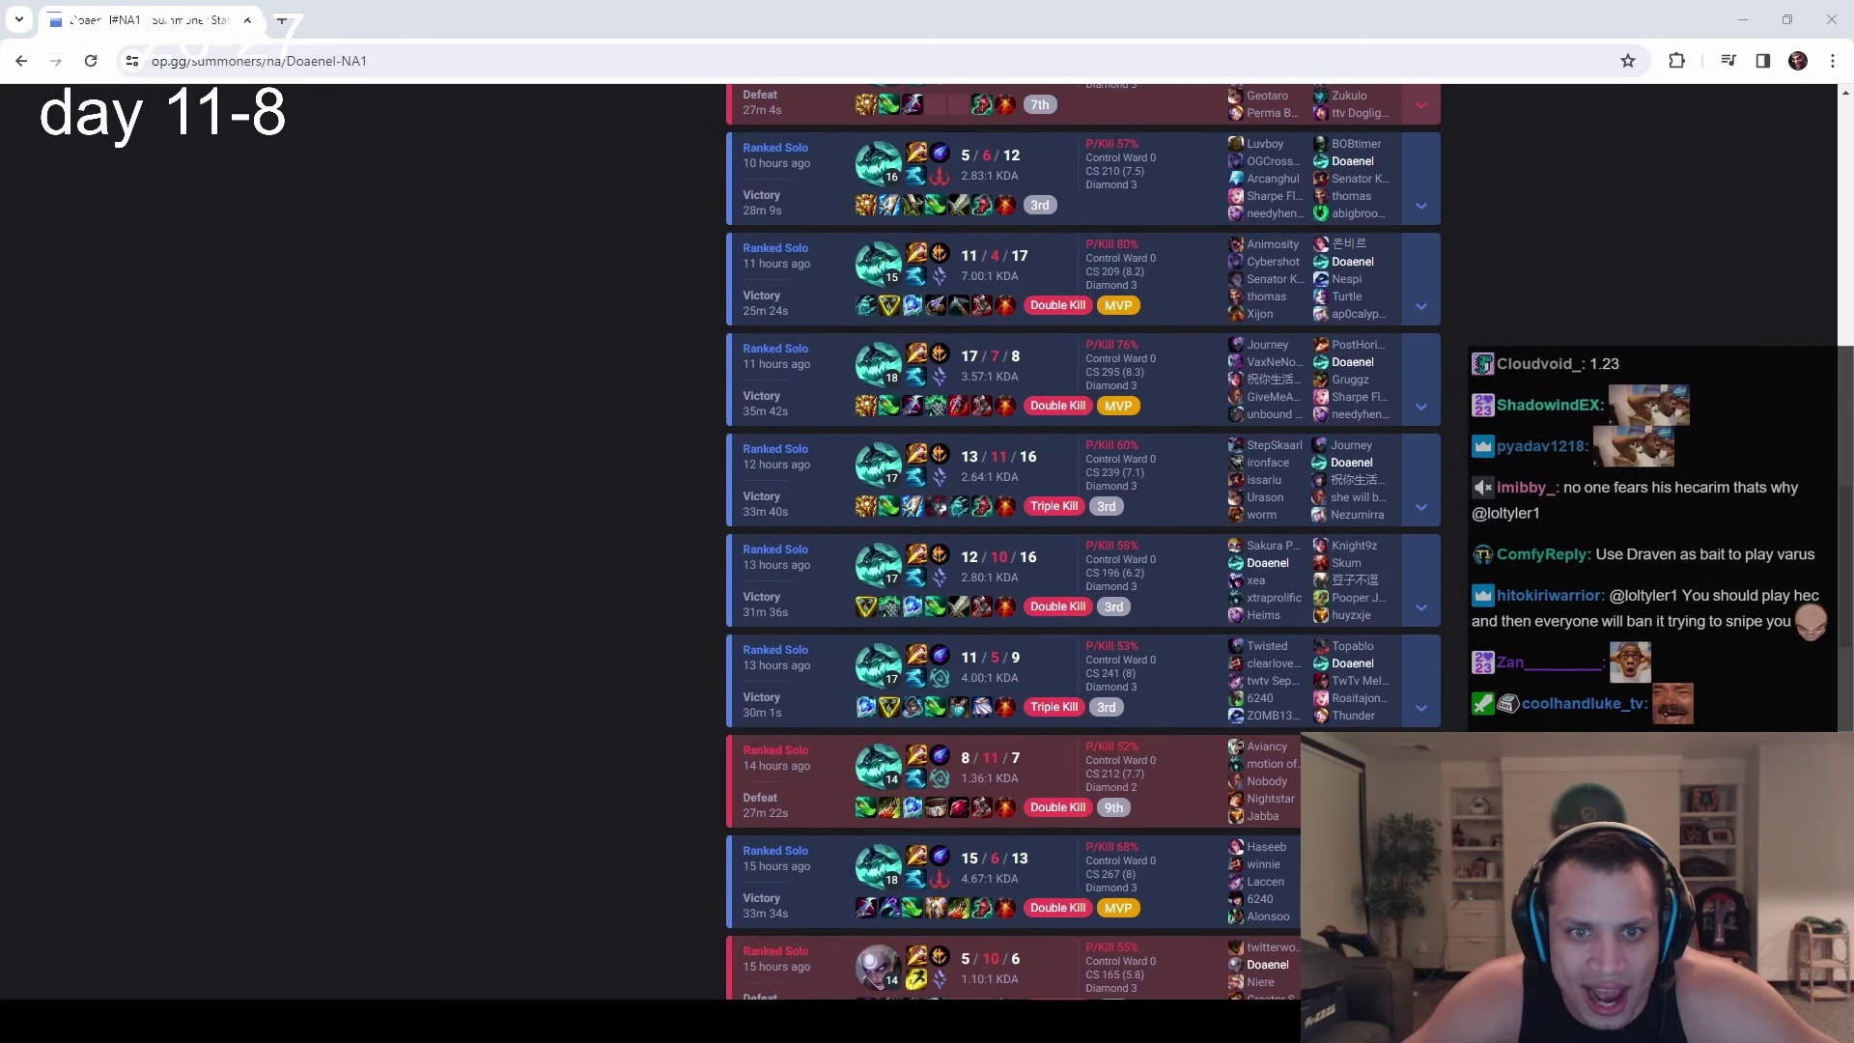
pyautogui.scroll(3, 818, 666)
pyautogui.scroll(3, 825, 609)
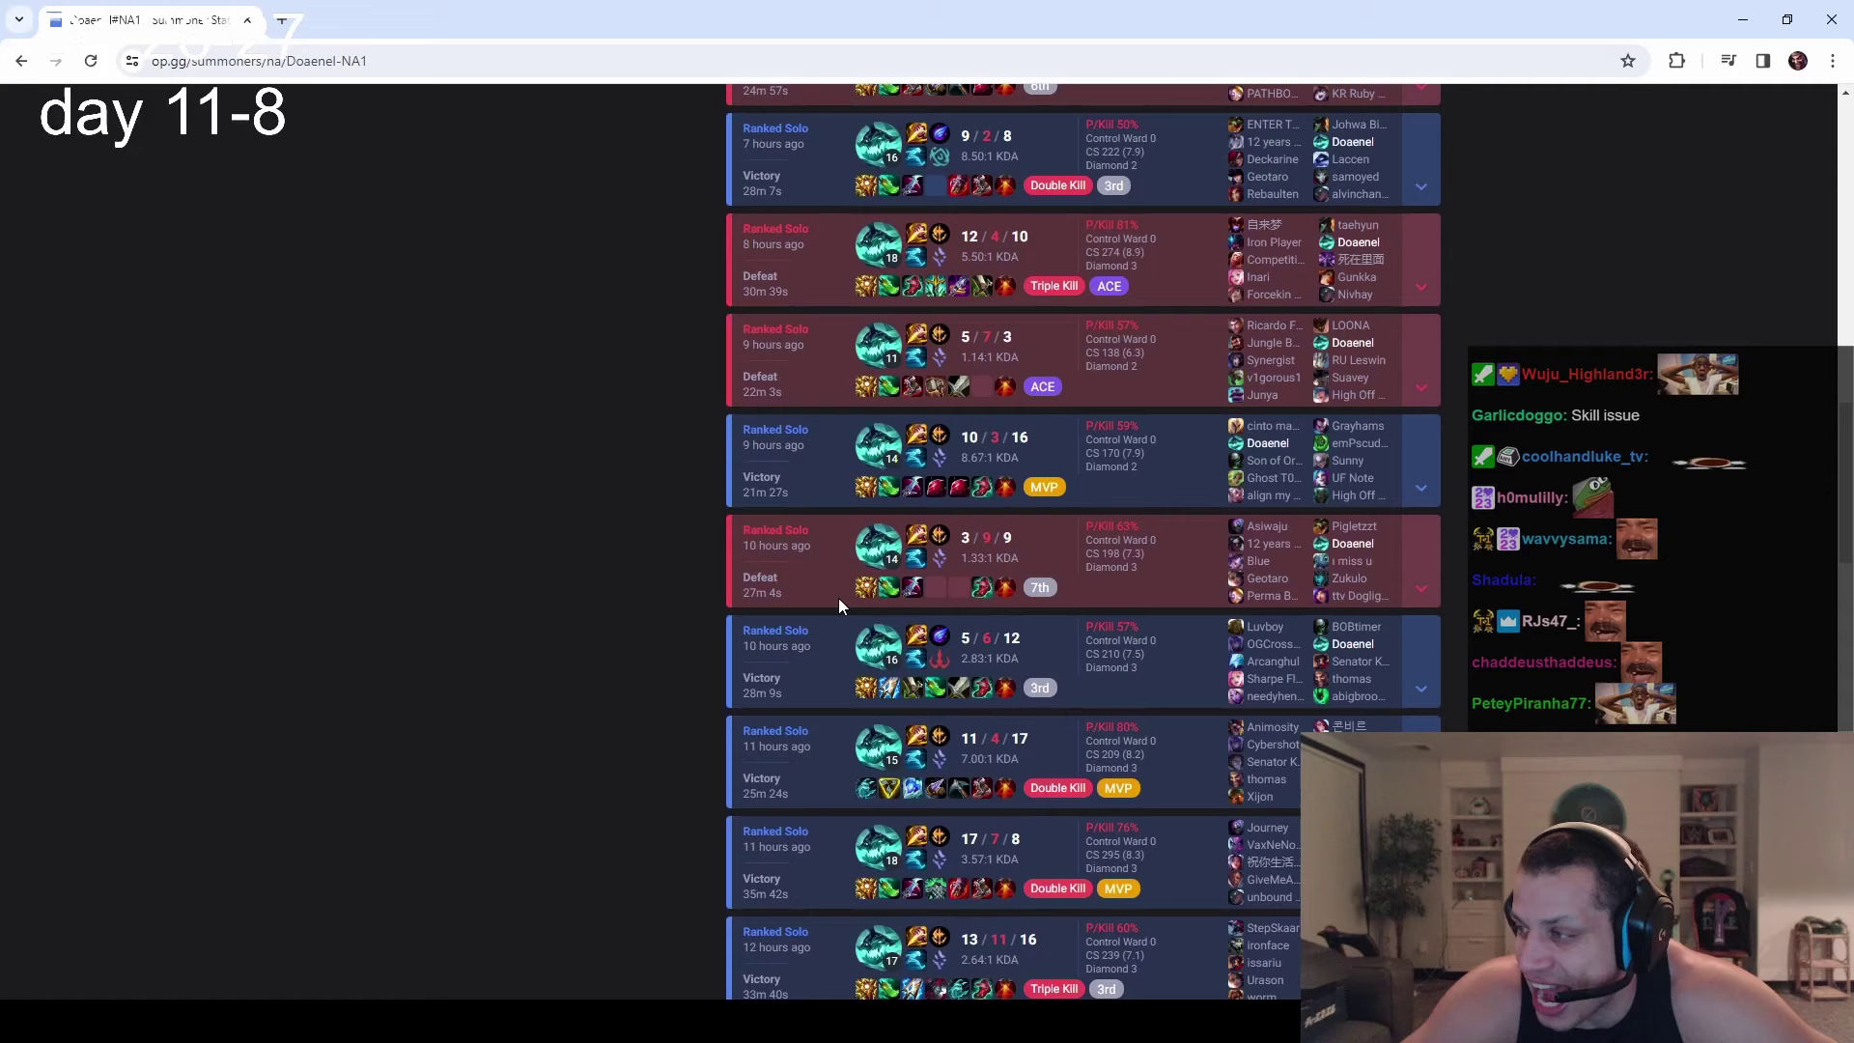
pyautogui.scroll(3, 841, 608)
pyautogui.scroll(3, 841, 579)
pyautogui.scroll(3, 842, 545)
pyautogui.scroll(3, 829, 465)
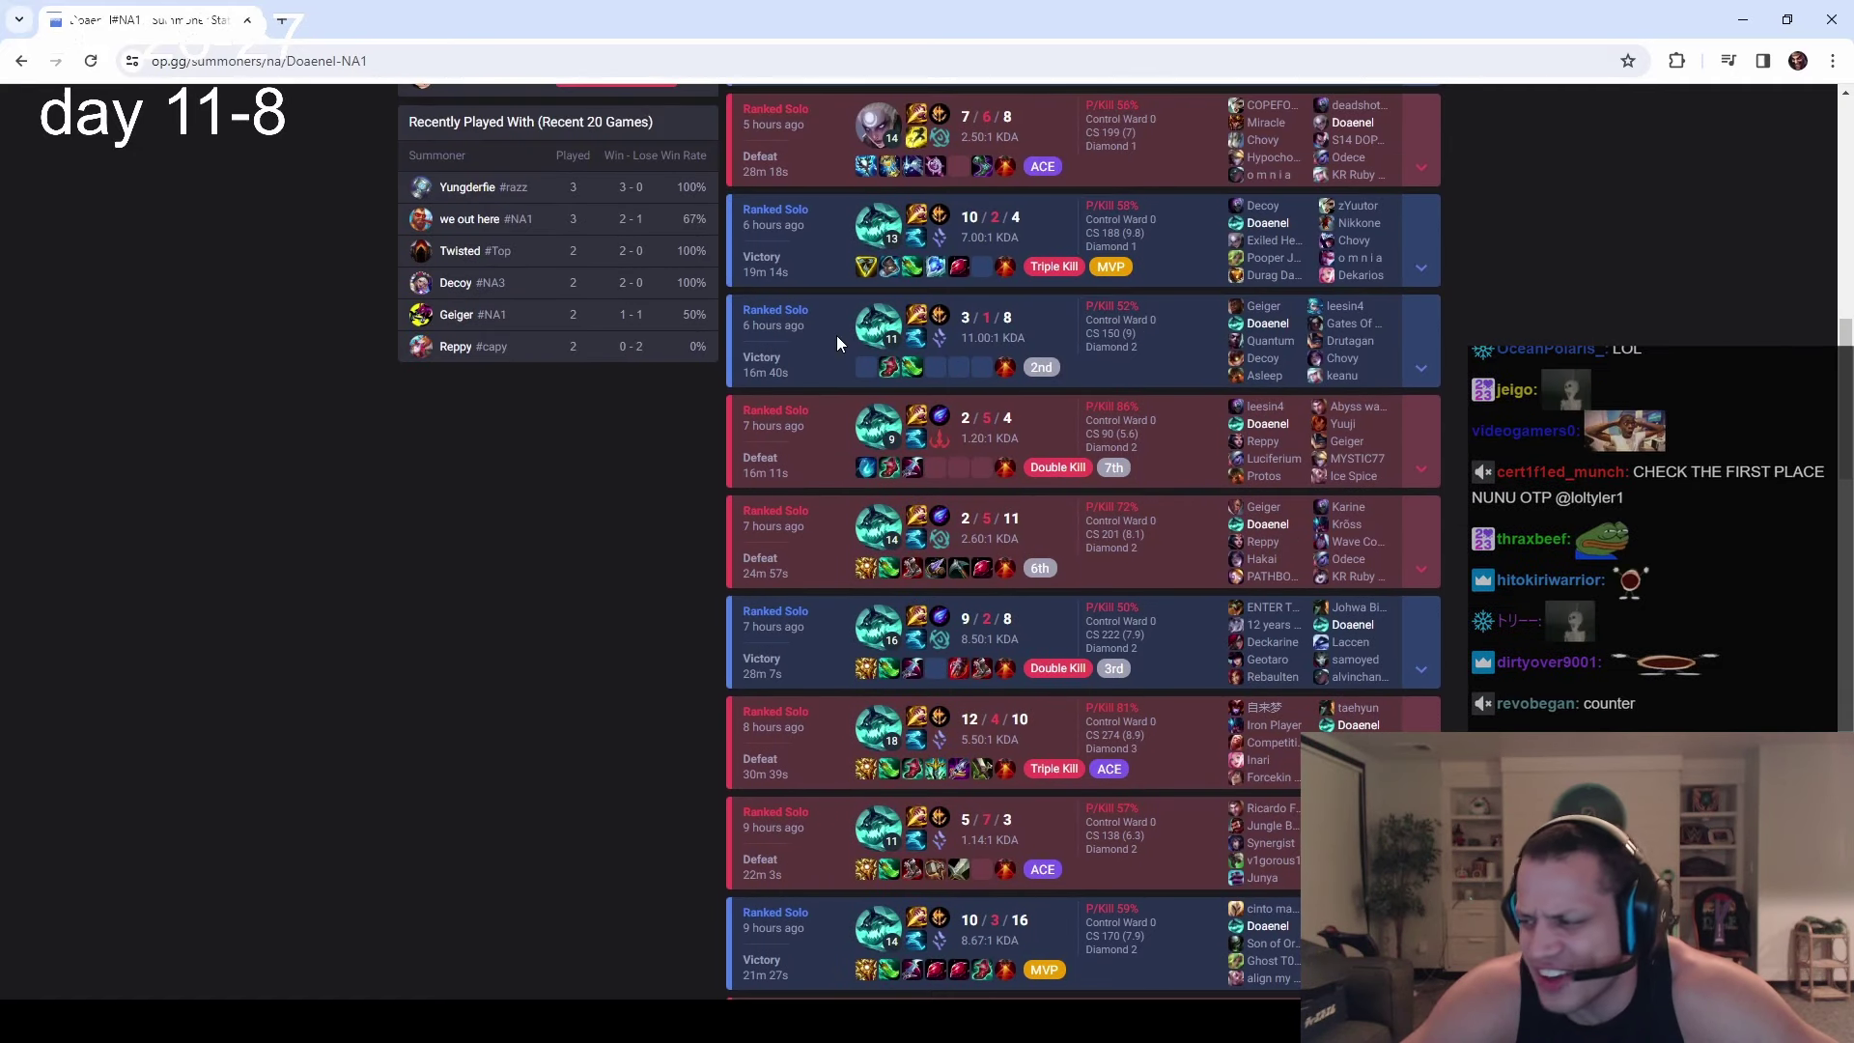
pyautogui.scroll(3, 835, 405)
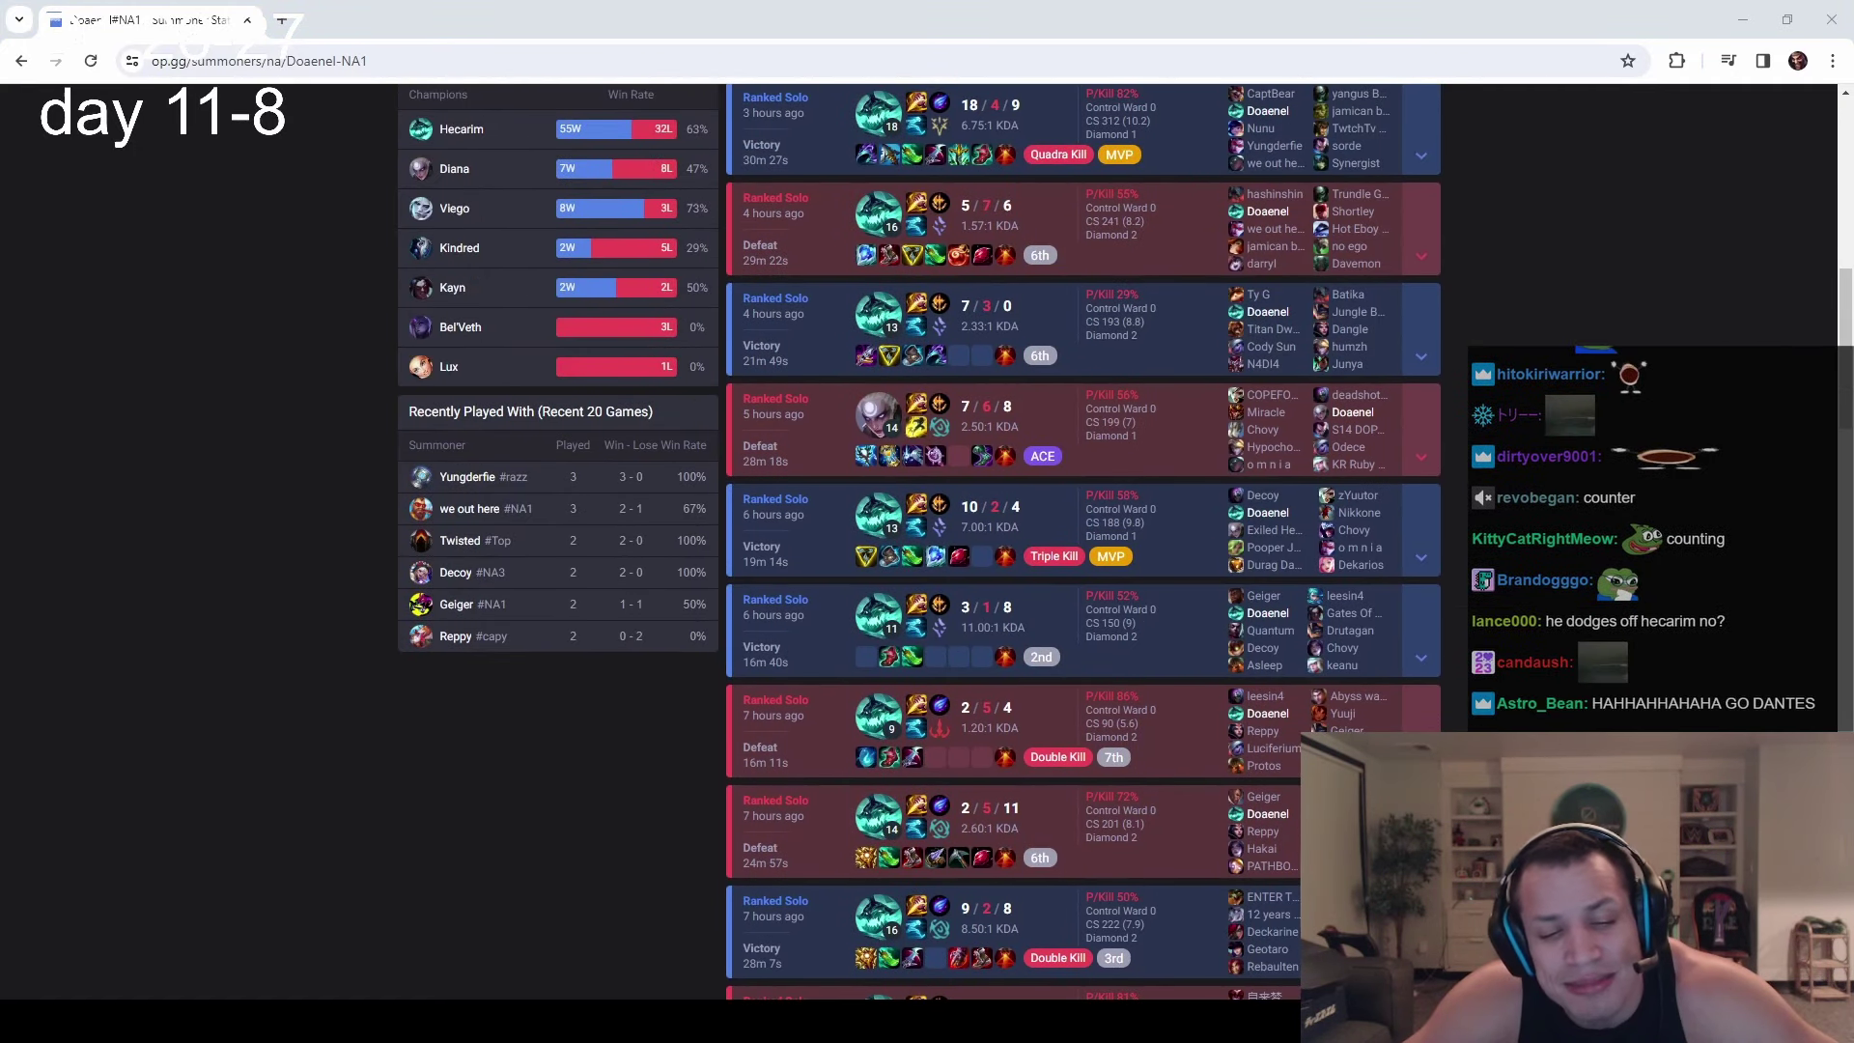